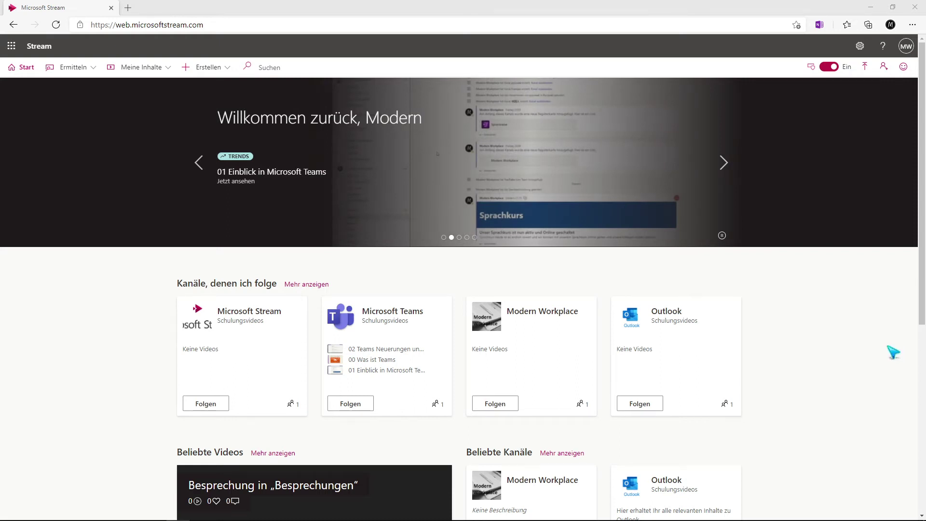
Open the video "02 Teams Neuerungen und Befehle" from the Microsoft Teams channel and start adding a form under its interactivity.
{"action": "left_click", "coordinate": [400, 322]}
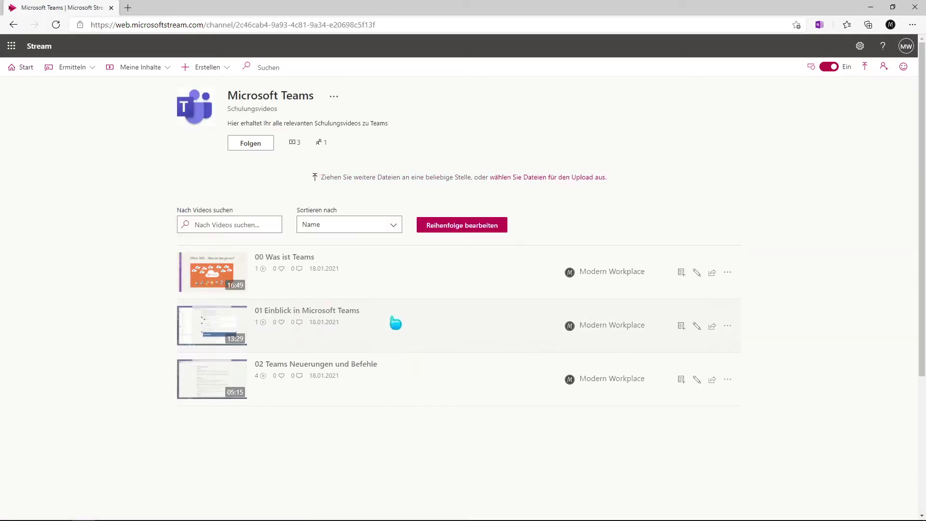
{"action": "left_click", "coordinate": [330, 374]}
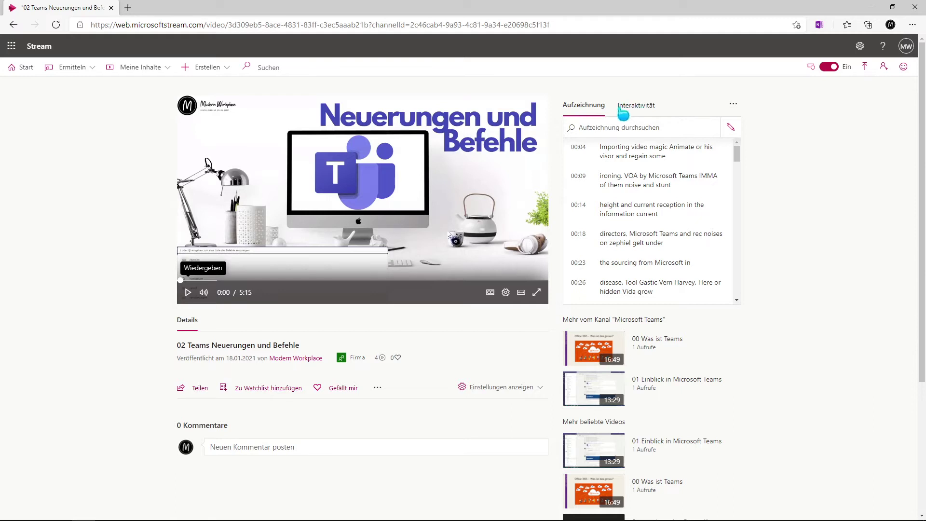
{"action": "left_click", "coordinate": [655, 112]}
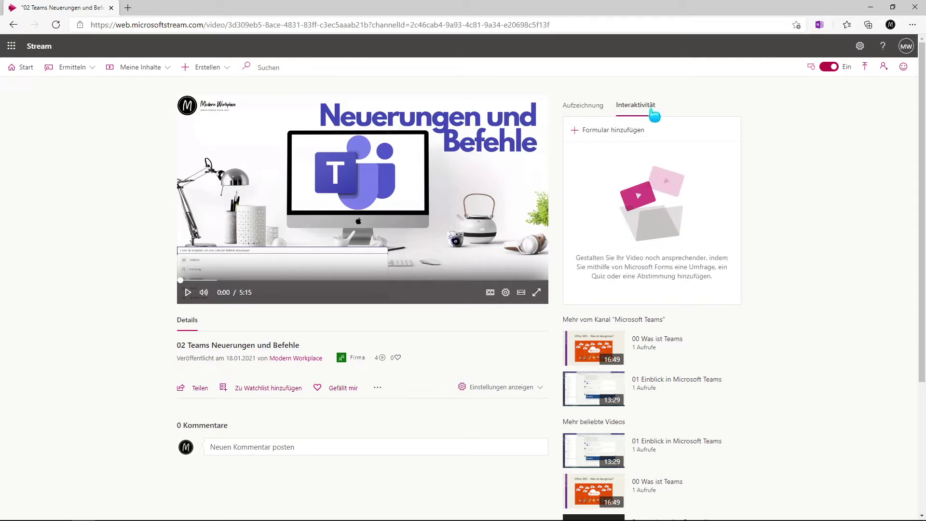
{"action": "left_click", "coordinate": [612, 135]}
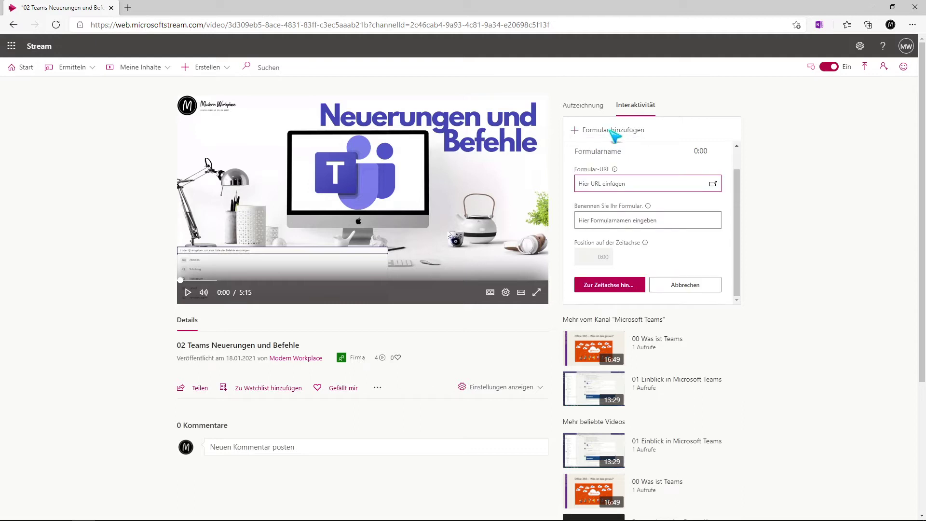
Open Microsoft Forms from the form URL entry and copy the response link of the "Umfage" form.
{"action": "mouse_move", "coordinate": [615, 169]}
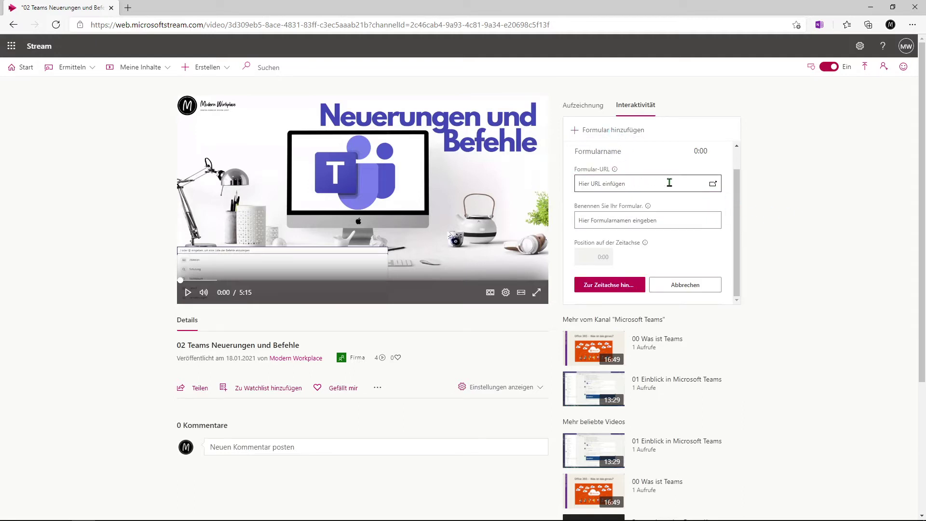
{"action": "left_click", "coordinate": [713, 185]}
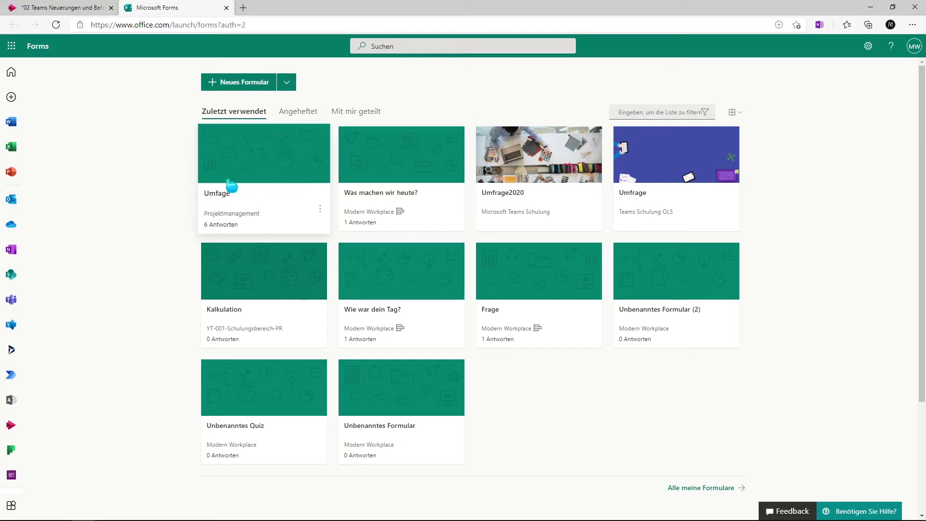
{"action": "left_click", "coordinate": [279, 179]}
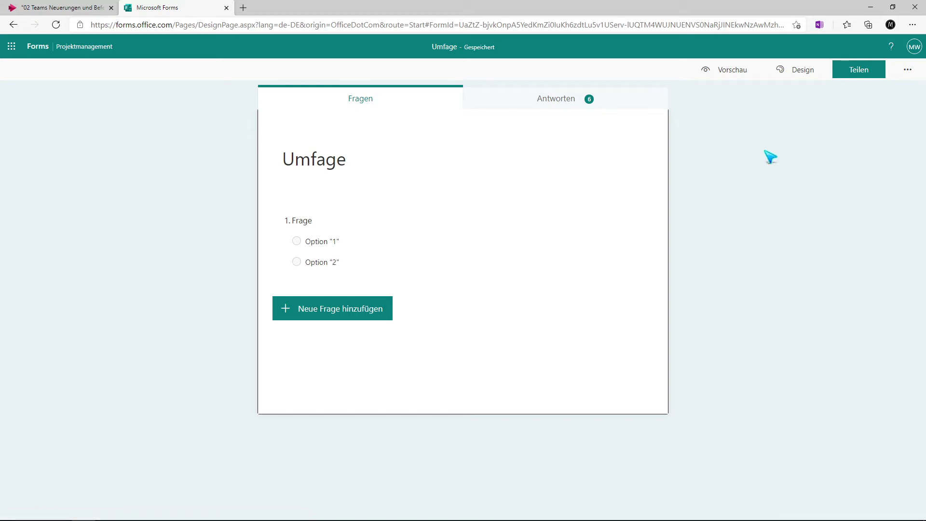
{"action": "left_click", "coordinate": [878, 72]}
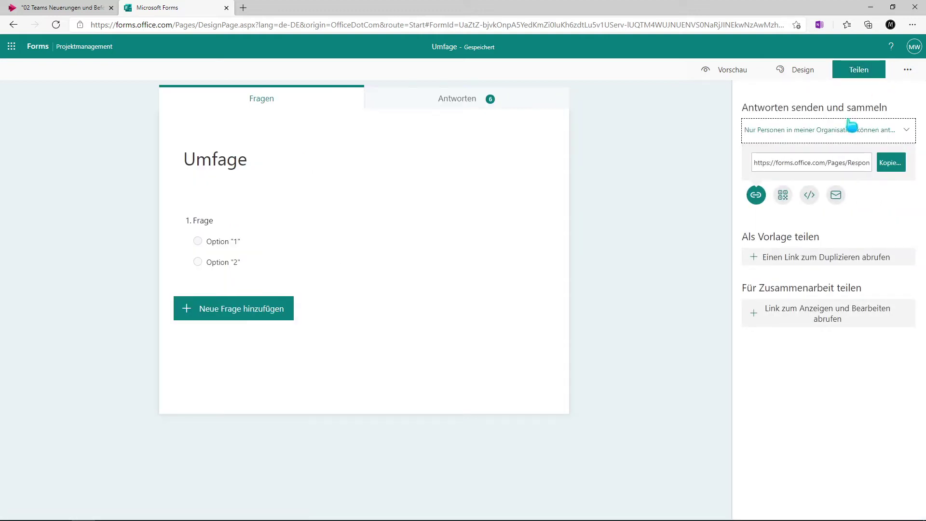
{"action": "left_click", "coordinate": [893, 167]}
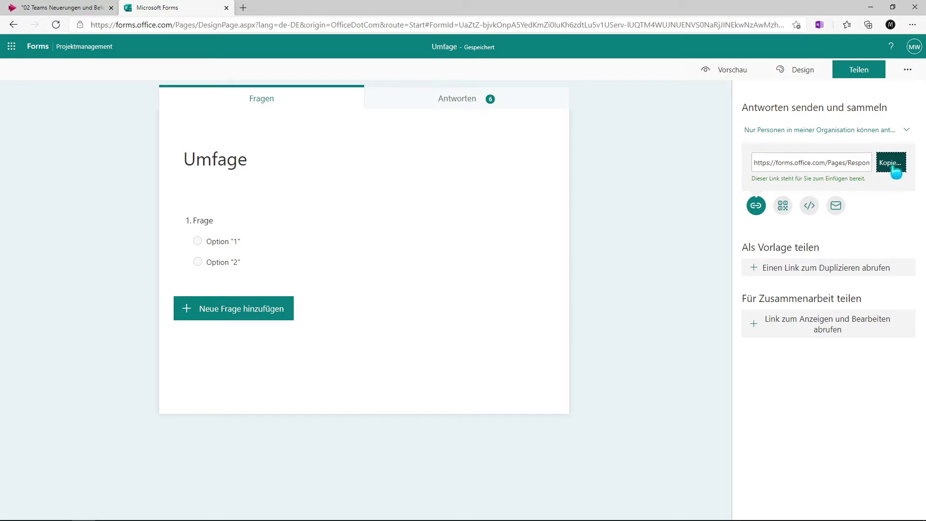
Return to the Stream video, paste the copied link as the form URL and name the form "Feedback".
{"action": "left_click", "coordinate": [72, 10]}
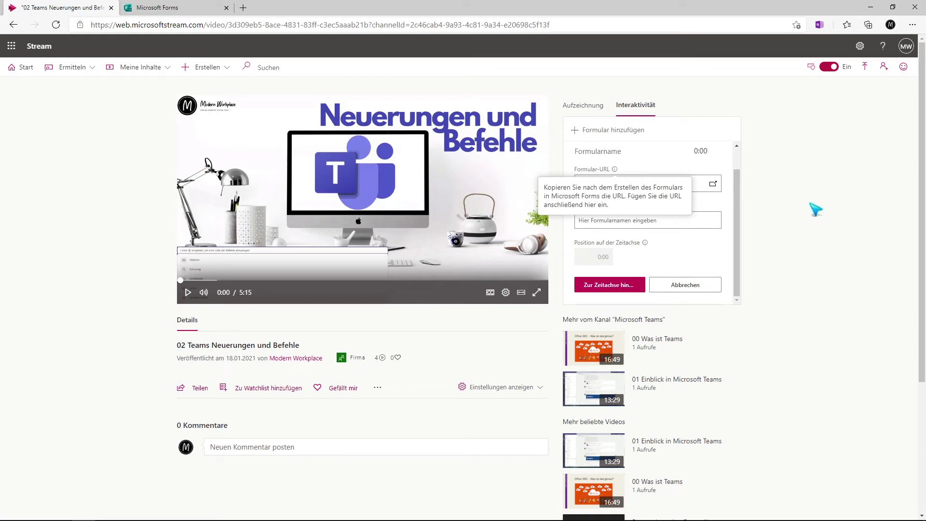
{"action": "left_click", "coordinate": [659, 185]}
{"action": "key", "text": "ctrl+v"}
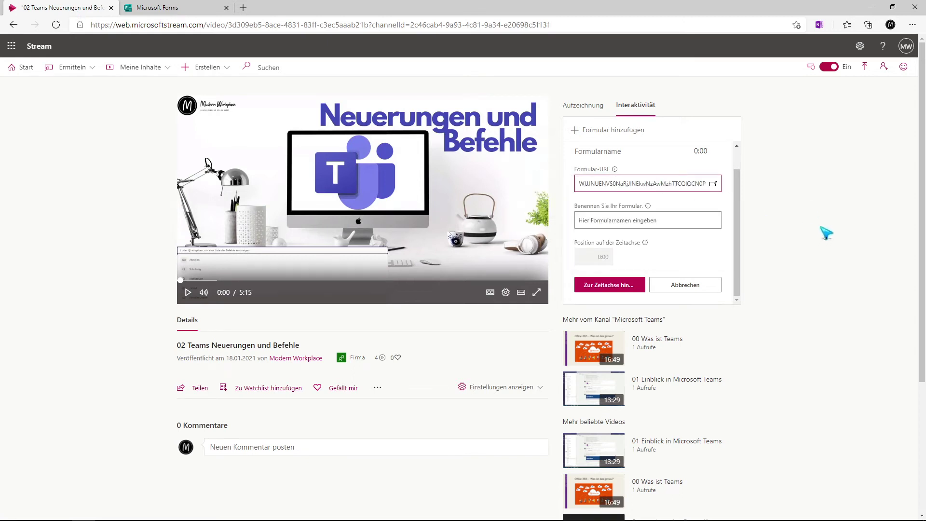
{"action": "left_click", "coordinate": [683, 222]}
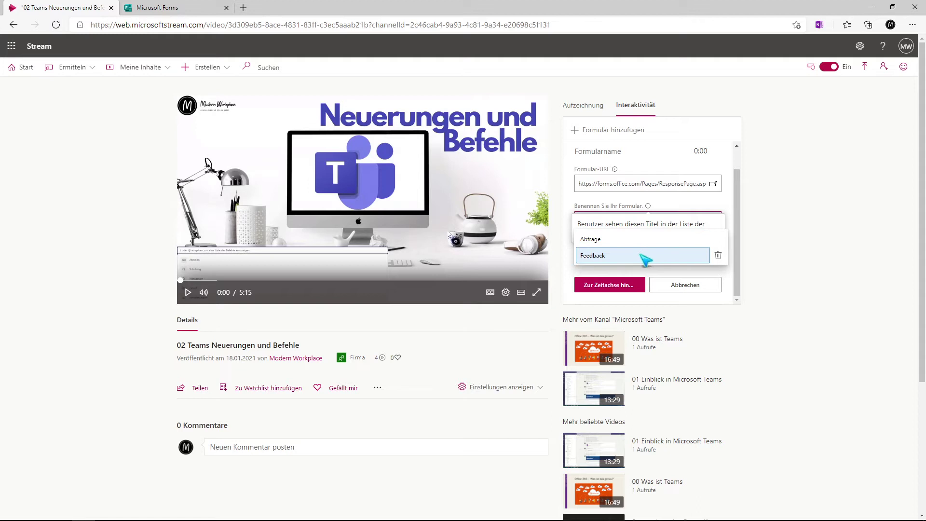
{"action": "left_click", "coordinate": [650, 256]}
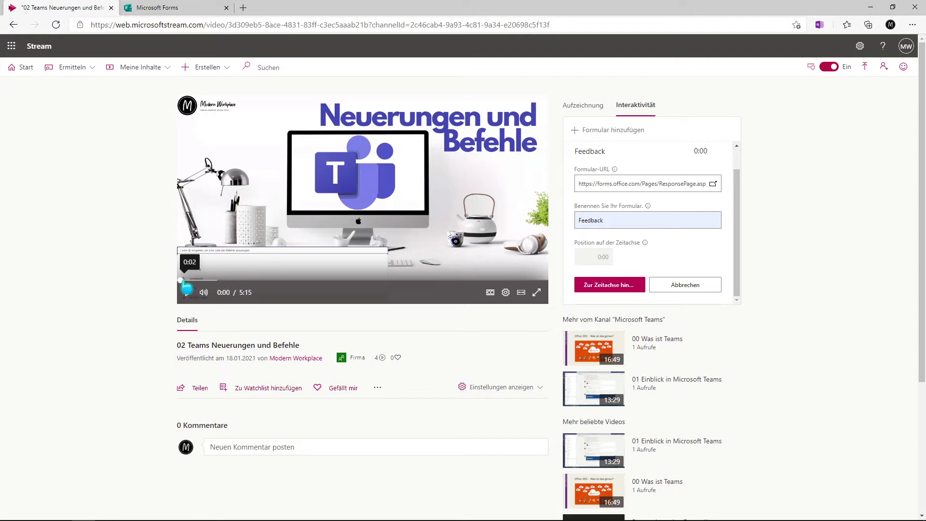
Move the video position to 5:00 and add the Feedback form to the timeline there.
{"action": "left_click", "coordinate": [207, 281]}
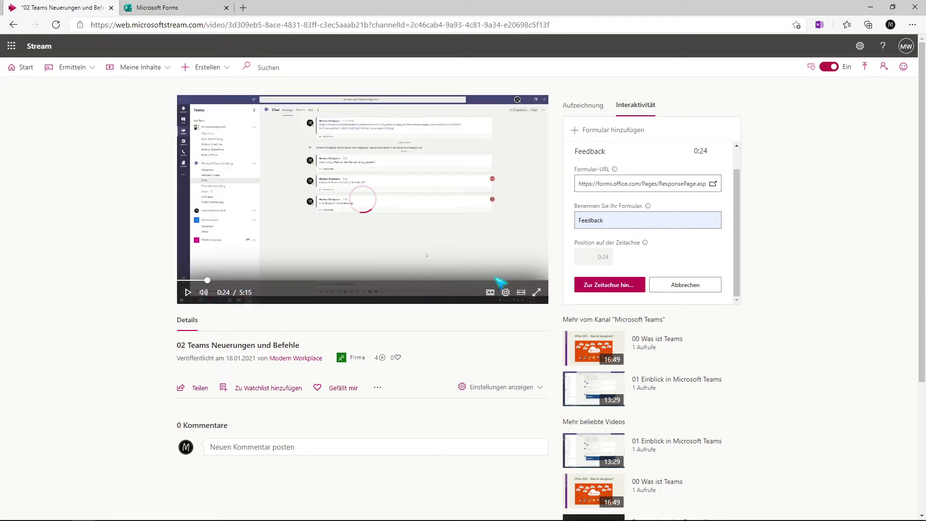
{"action": "left_click", "coordinate": [528, 280]}
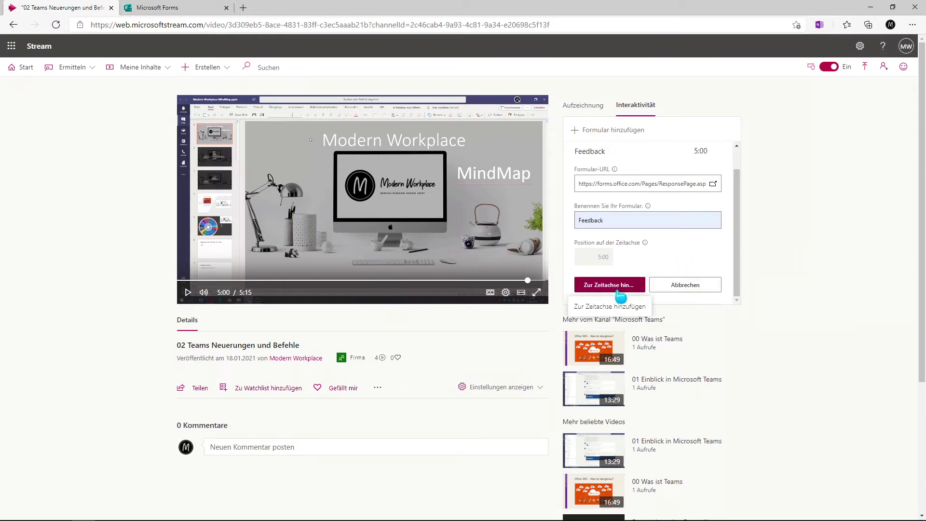
{"action": "left_click", "coordinate": [590, 288]}
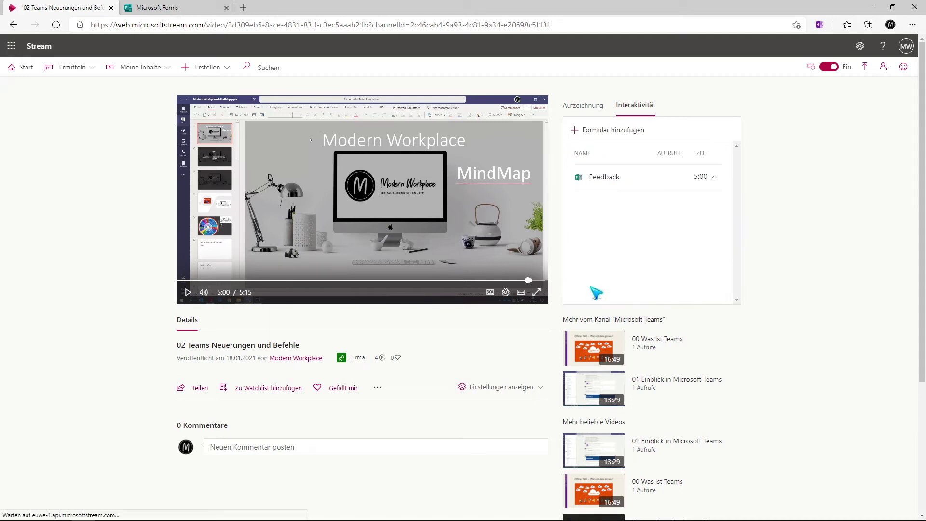
Play the video from 4:52 to test how the Feedback form opens during playback.
{"action": "left_click", "coordinate": [202, 281]}
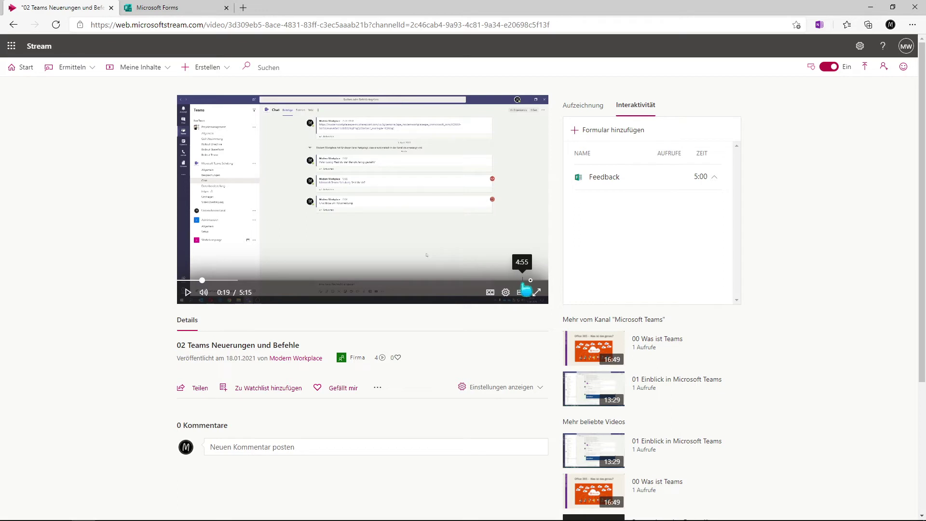
{"action": "left_click", "coordinate": [519, 280]}
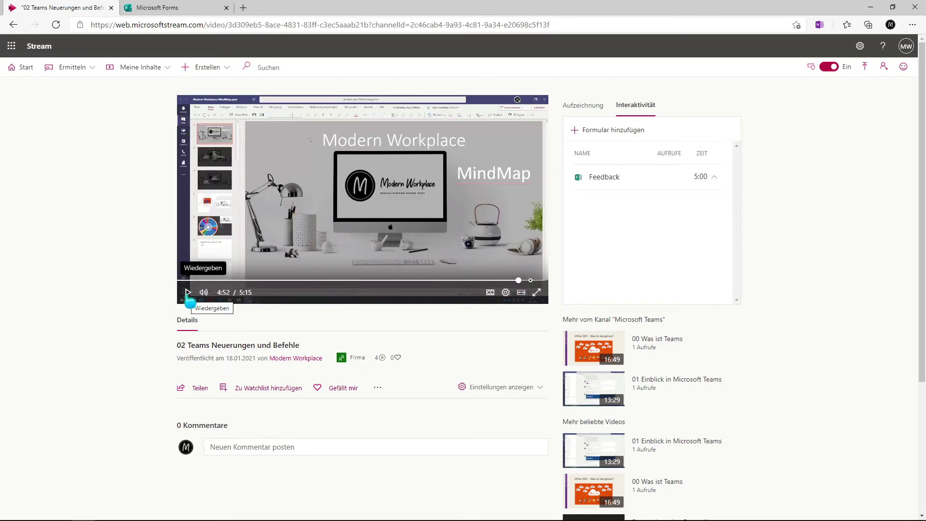
{"action": "left_click", "coordinate": [188, 292]}
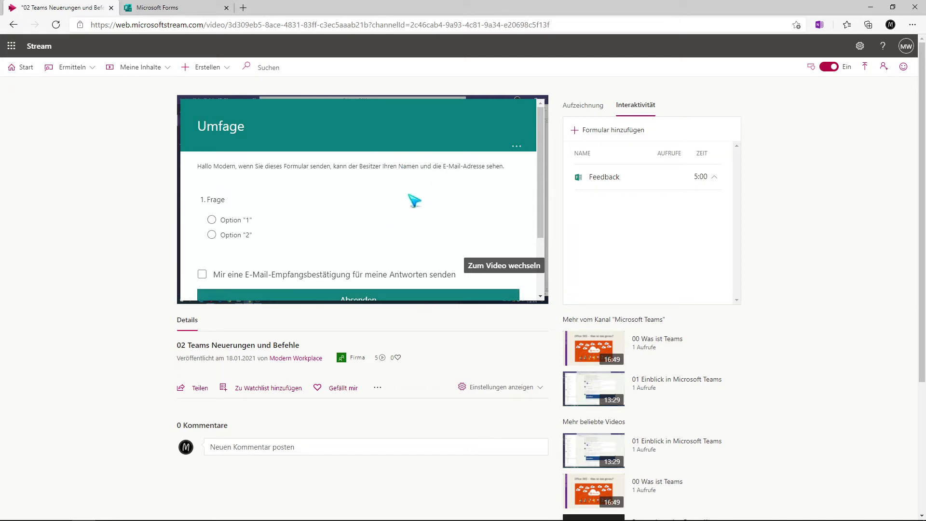
Answer the embedded form with Option "1", submit it and switch back to the video.
{"action": "left_click", "coordinate": [212, 220]}
{"action": "scroll", "coordinate": [400, 207], "scroll_direction": "down", "scroll_amount": 1}
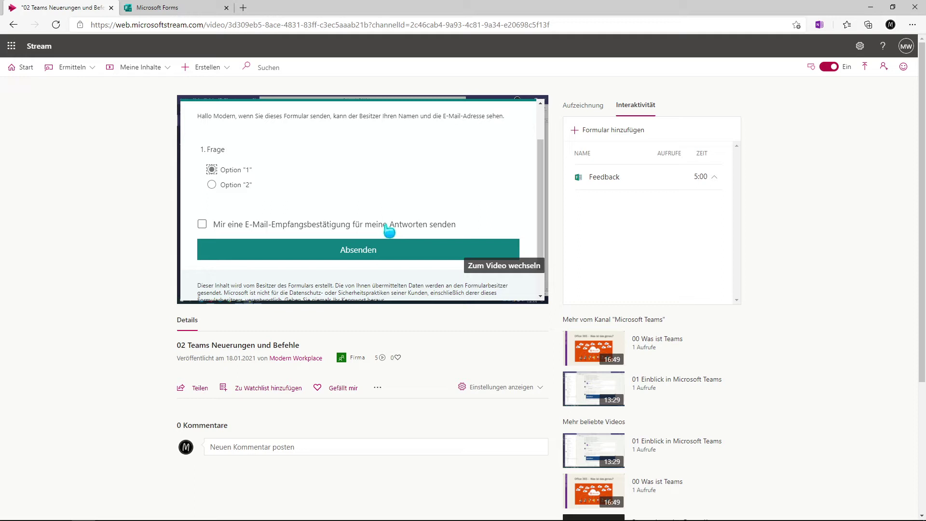
{"action": "left_click", "coordinate": [380, 255]}
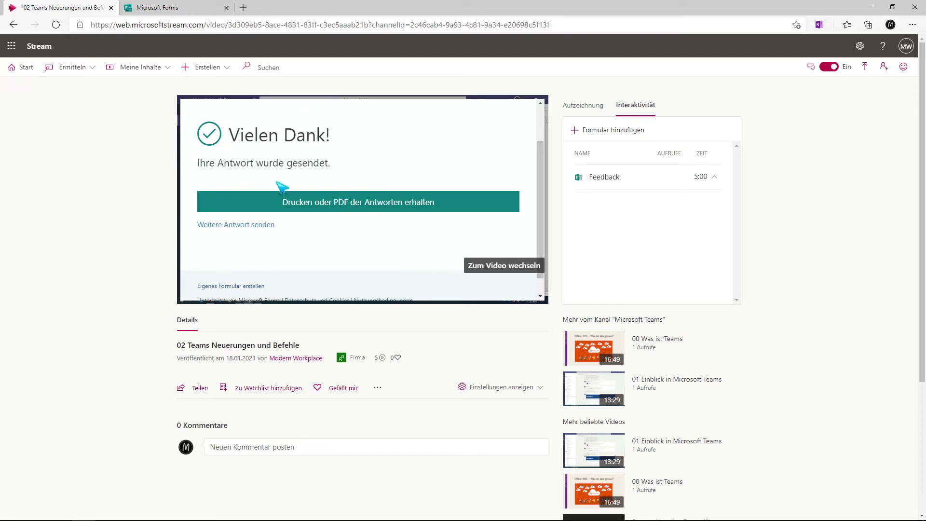
{"action": "left_click", "coordinate": [372, 208]}
{"action": "left_click", "coordinate": [505, 267]}
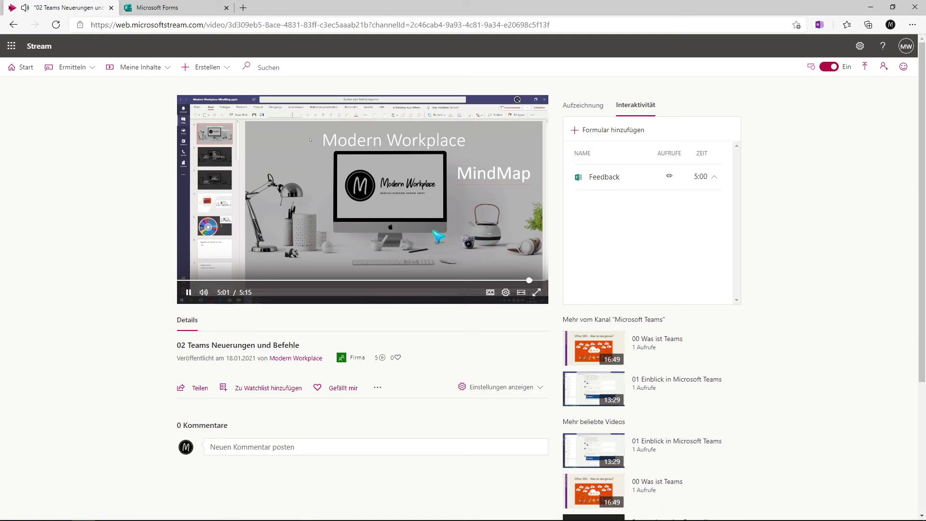
Jump back to 1:12 and pause the video, and resume playback from shortly before the Feedback marker.
{"action": "left_click", "coordinate": [265, 281]}
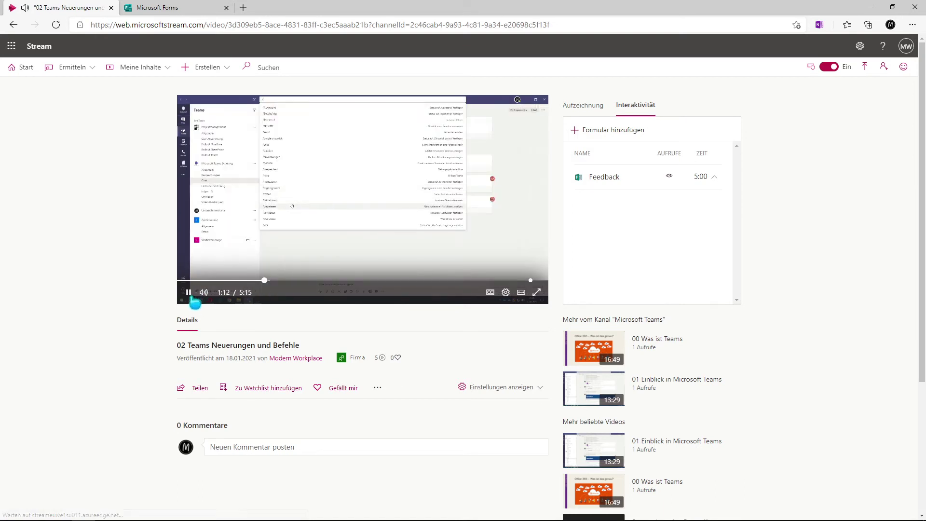
{"action": "left_click", "coordinate": [188, 292]}
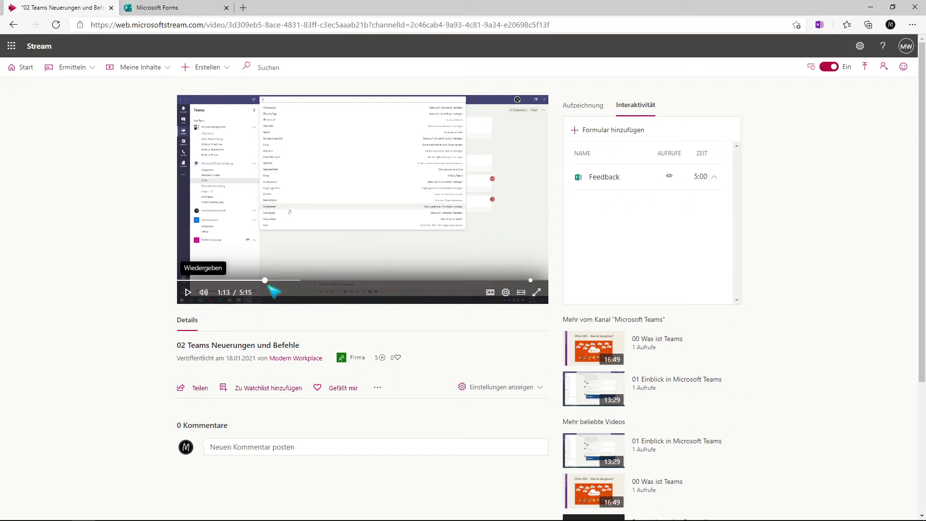
{"action": "left_click", "coordinate": [189, 293]}
{"action": "left_click", "coordinate": [518, 289]}
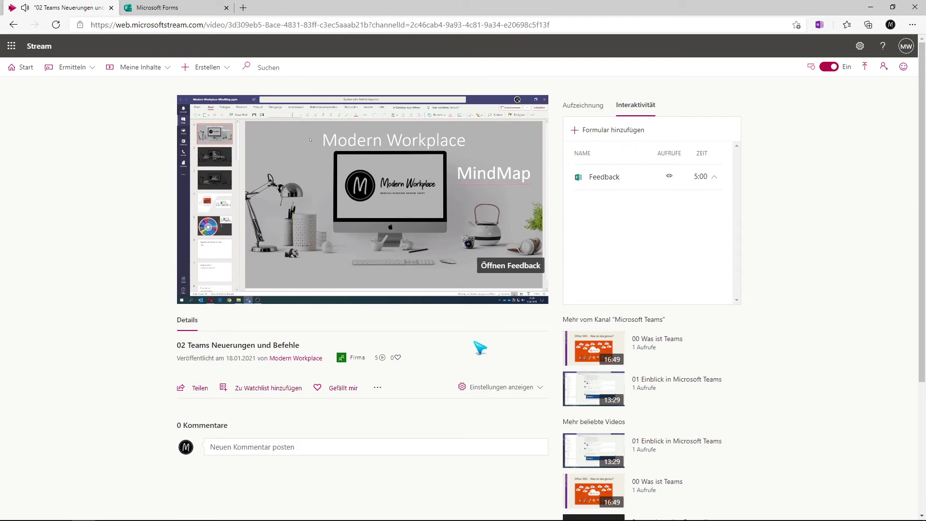
Reopen the Feedback form from the video, switch back to the video and return to the Stream start page.
{"action": "left_click", "coordinate": [495, 273]}
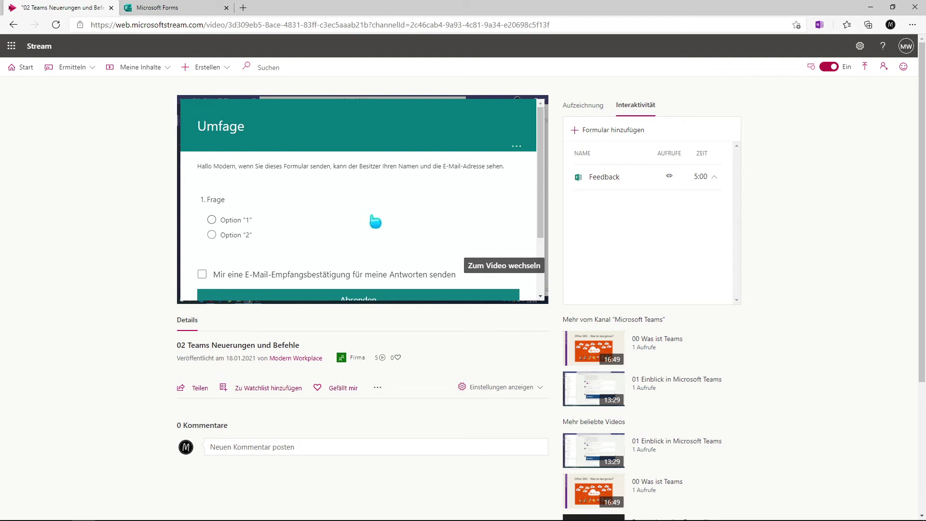
{"action": "left_click", "coordinate": [504, 266]}
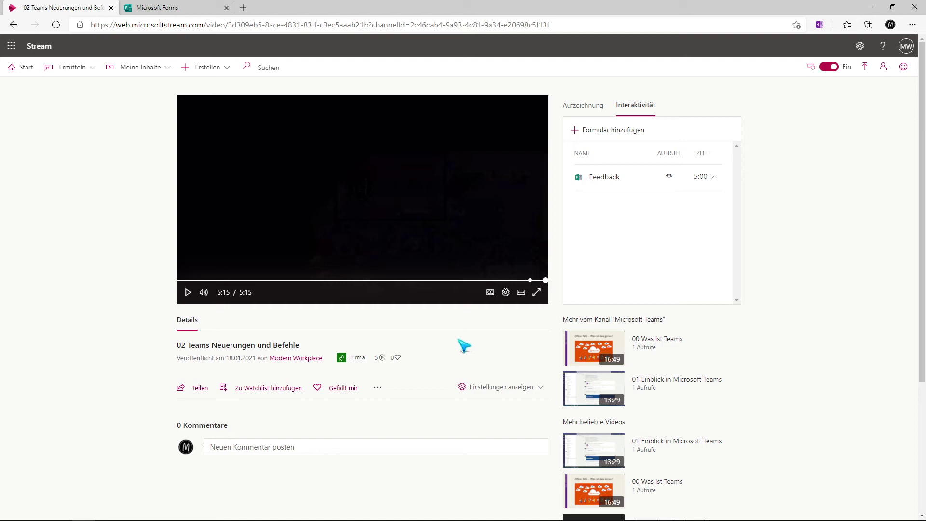
{"action": "left_click", "coordinate": [38, 46]}
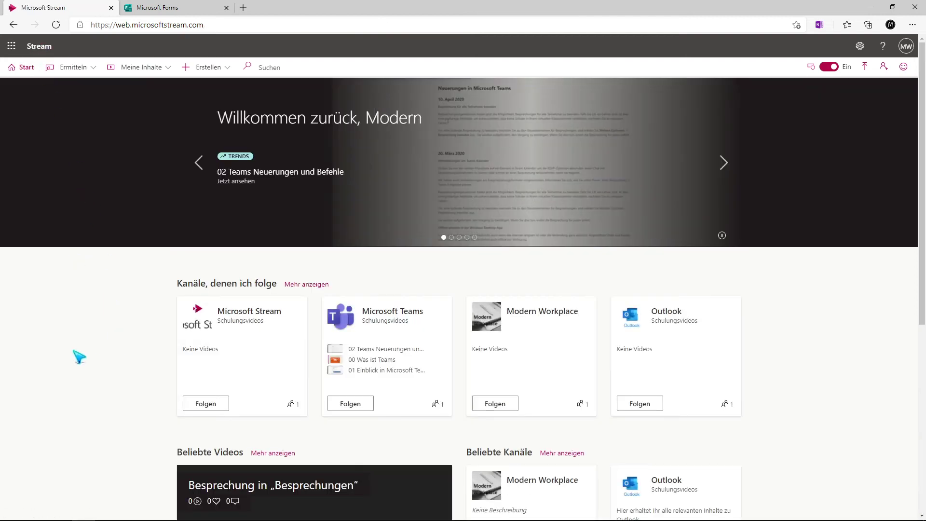